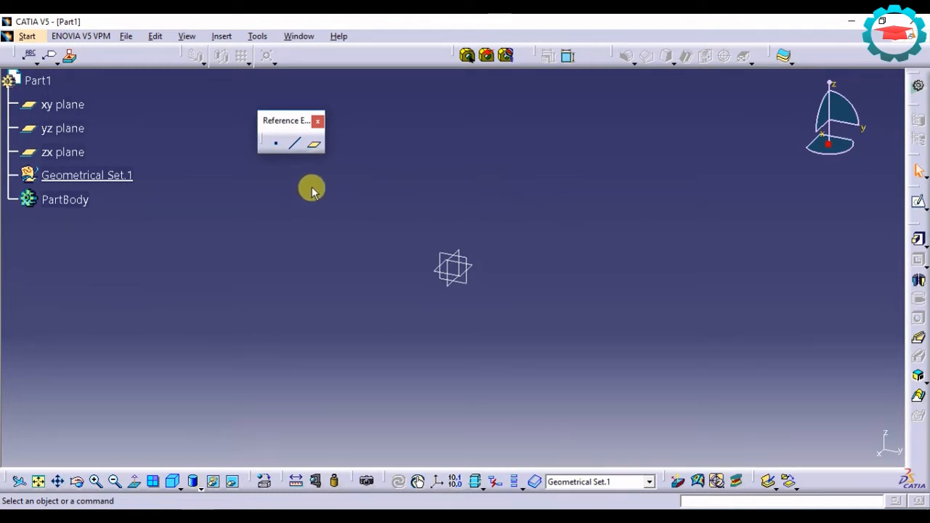
# - Create a reference plane offset 100 mm from the yz plane
pyautogui.click(315, 149)
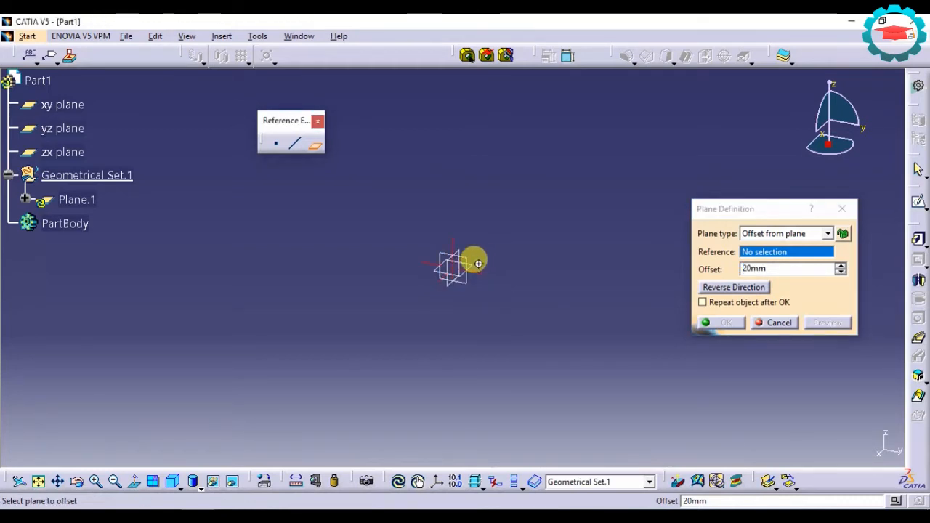
pyautogui.moveTo(473, 259); pyautogui.dragTo(450, 266, button='middle')
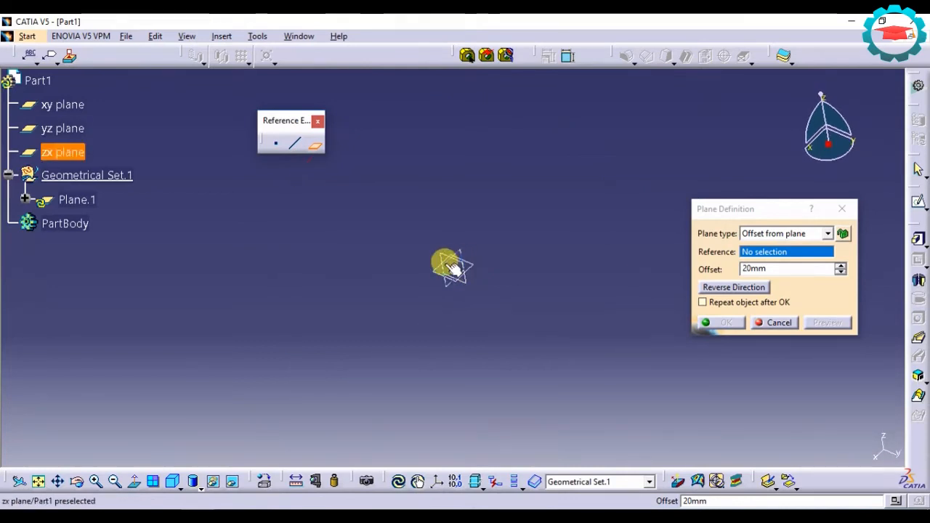
pyautogui.click(440, 260)
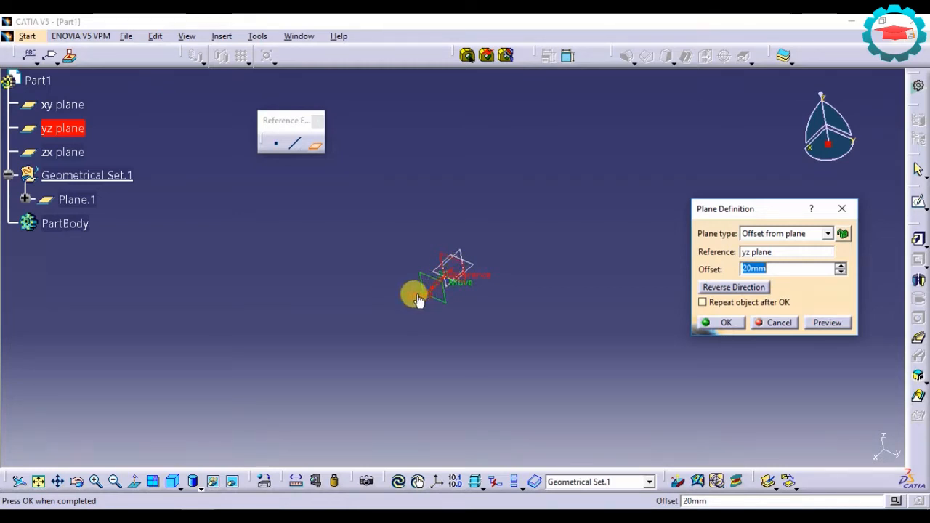
pyautogui.moveTo(414, 305); pyautogui.dragTo(349, 338)
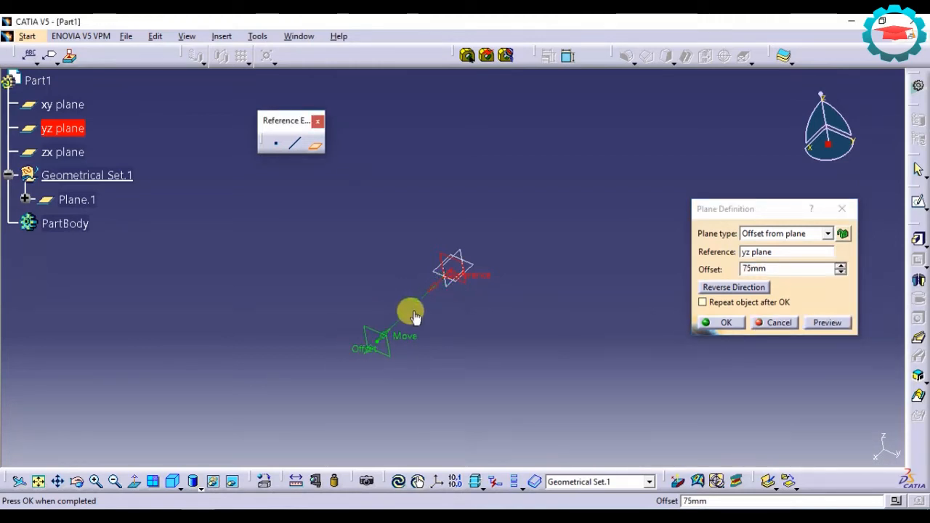
pyautogui.doubleClick(762, 269)
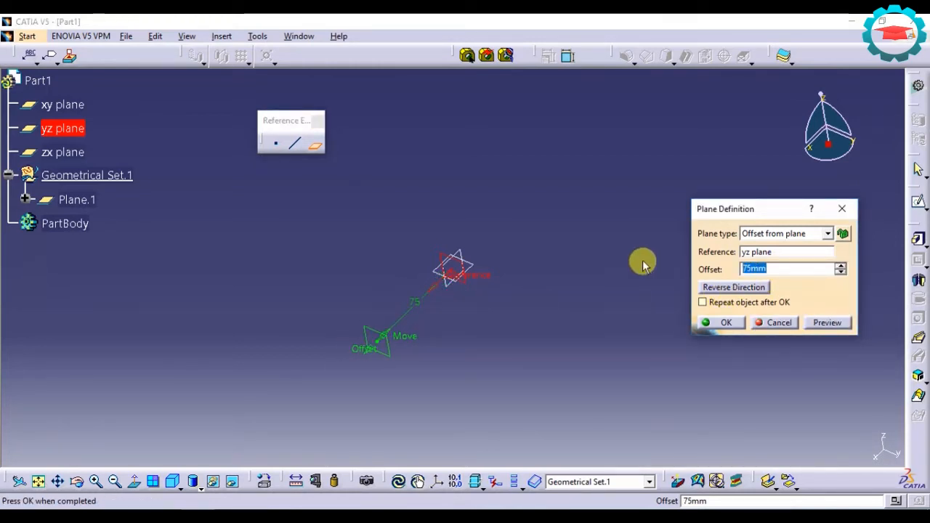
pyautogui.write('10')
pyautogui.press('Return')
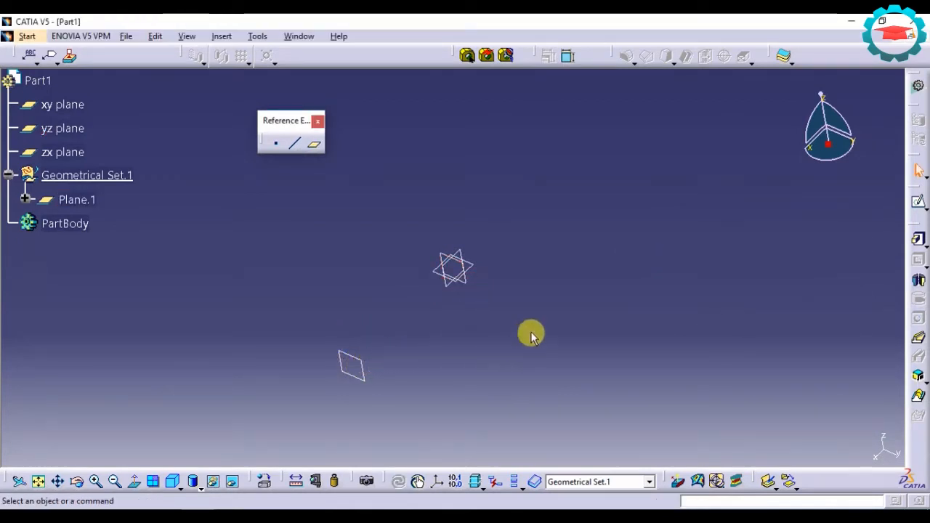
# - Sketch a rectangle on the yz plane, above and beside the origin, and exit the sketch
pyautogui.moveTo(425, 278); pyautogui.dragTo(487, 255, button='middle')
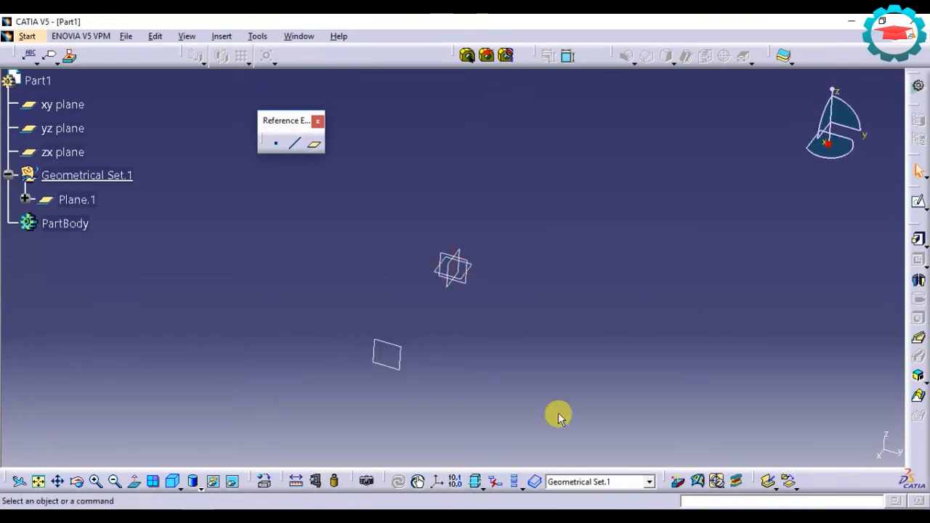
pyautogui.click(468, 285)
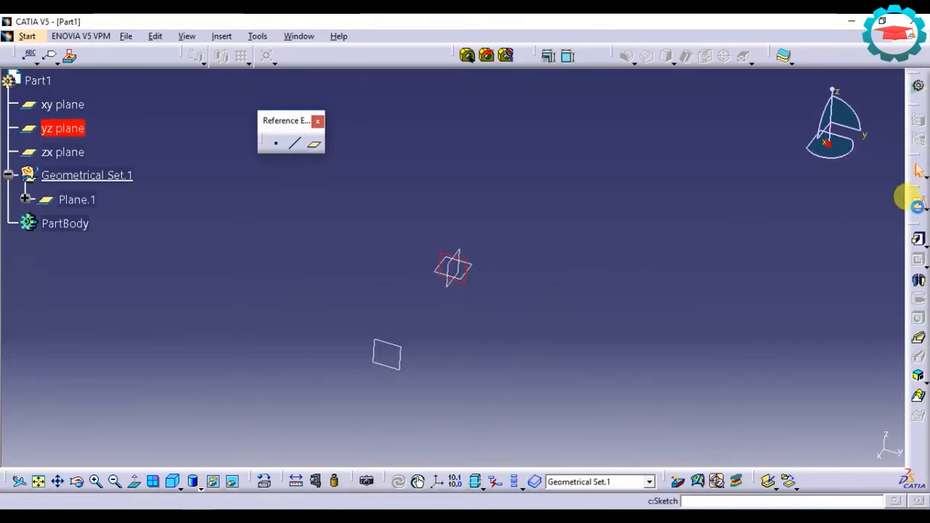
pyautogui.click(917, 201)
pyautogui.click(667, 482)
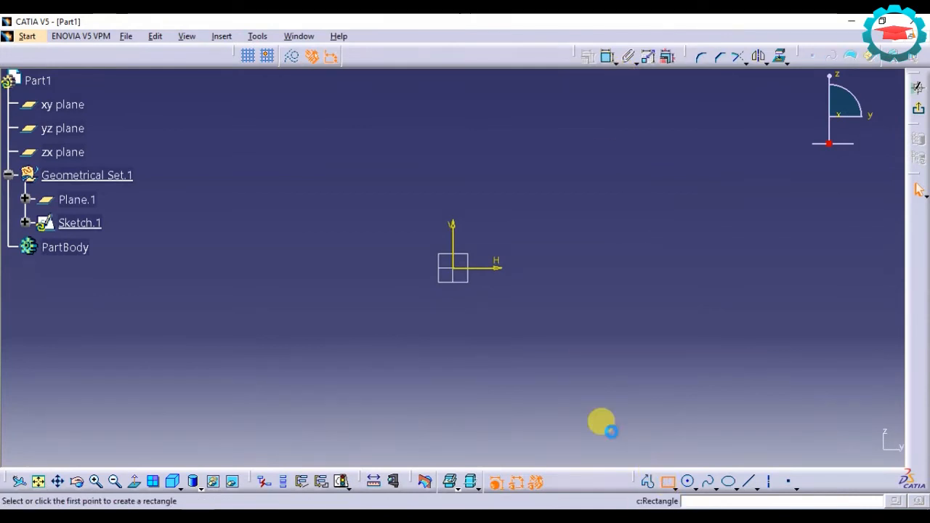
pyautogui.click(467, 201)
pyautogui.click(591, 249)
pyautogui.click(917, 87)
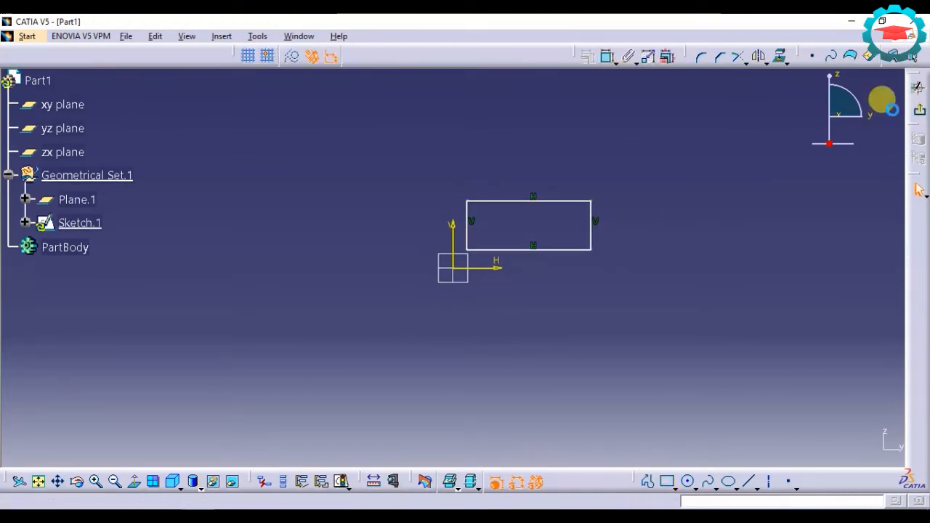
# - Pad the rectangle sketch to a length of 20 mm in the PartBody
pyautogui.click(915, 240)
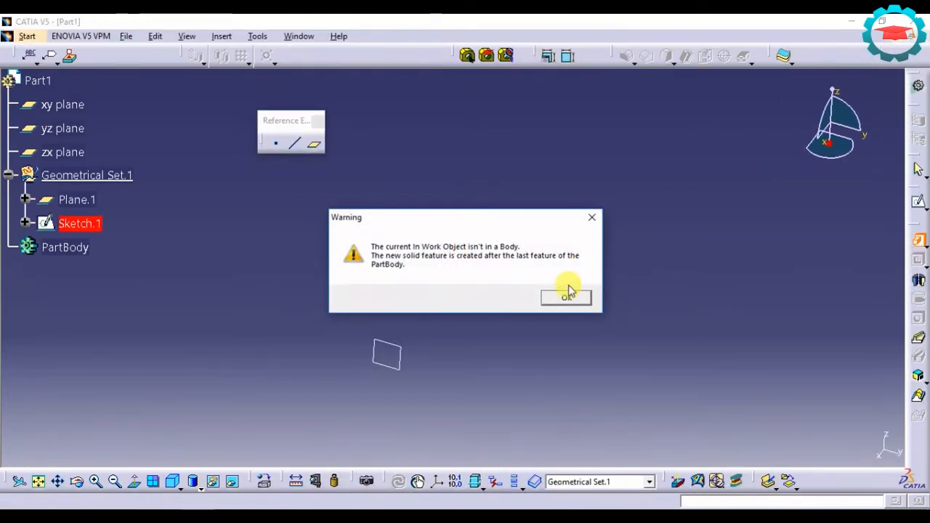
pyautogui.click(567, 300)
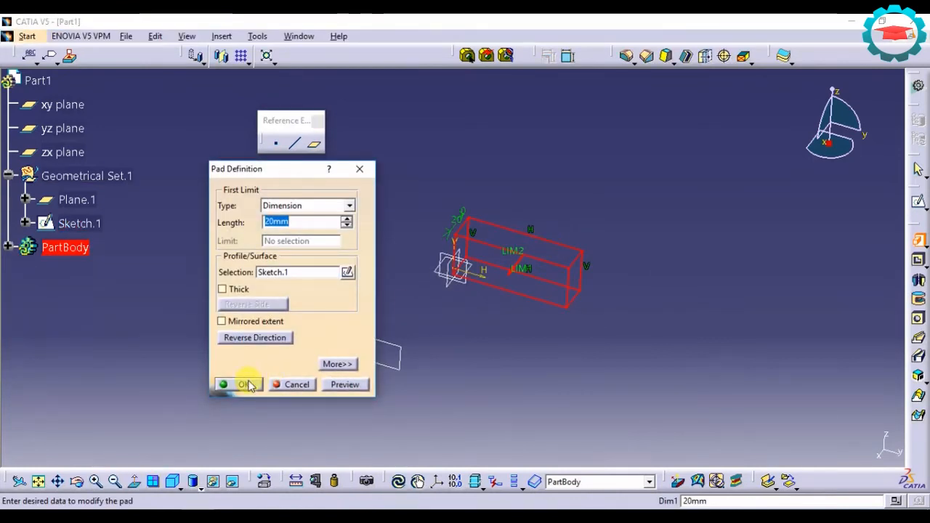
pyautogui.click(245, 383)
pyautogui.click(531, 327)
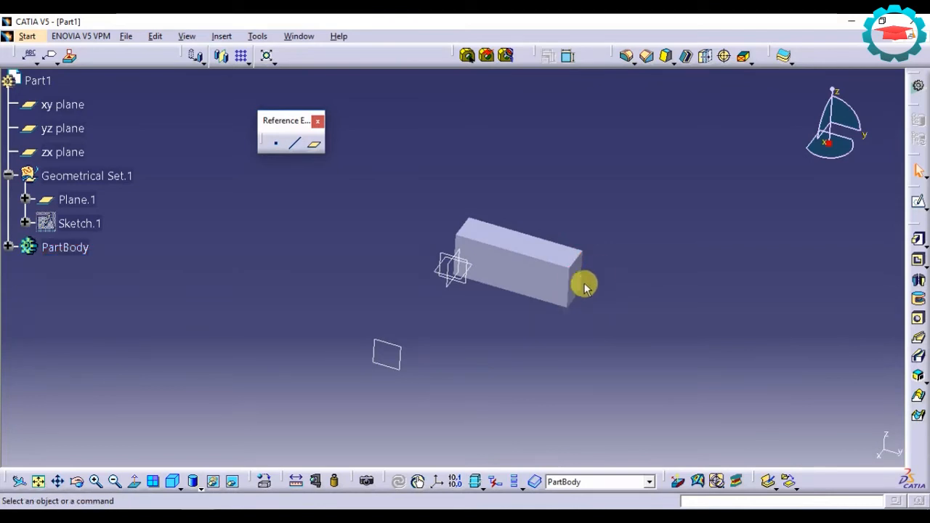
# - Create a reference plane offset 100 mm from the small end face of the block on the positive y side
pyautogui.click(581, 283)
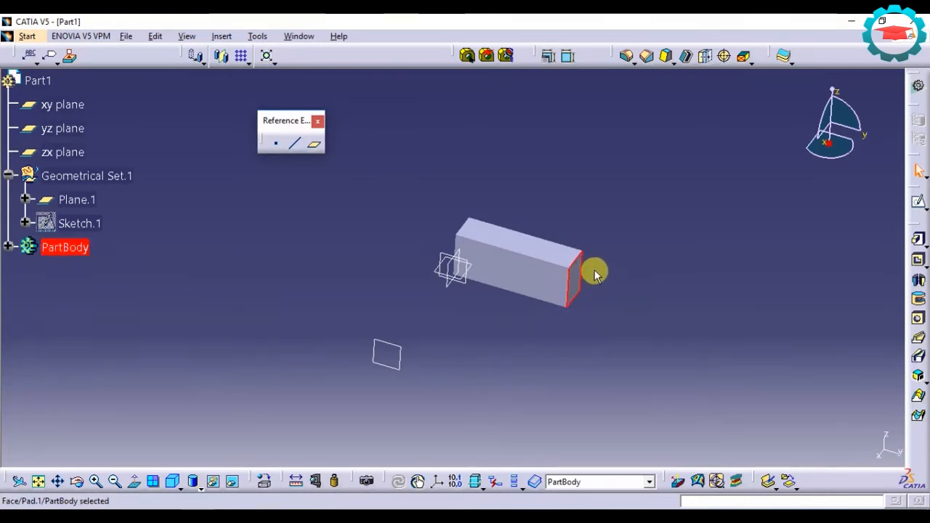
pyautogui.click(318, 146)
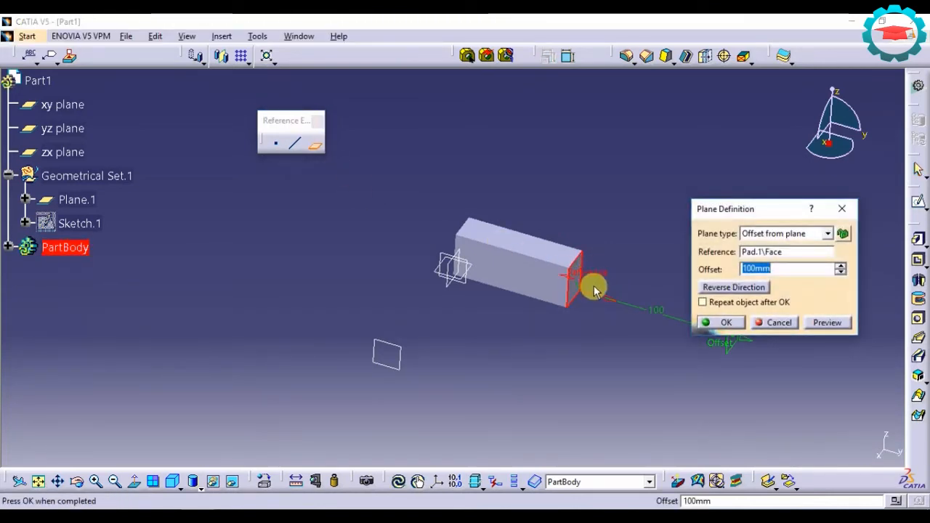
pyautogui.moveTo(587, 276); pyautogui.dragTo(519, 254, button='middle')
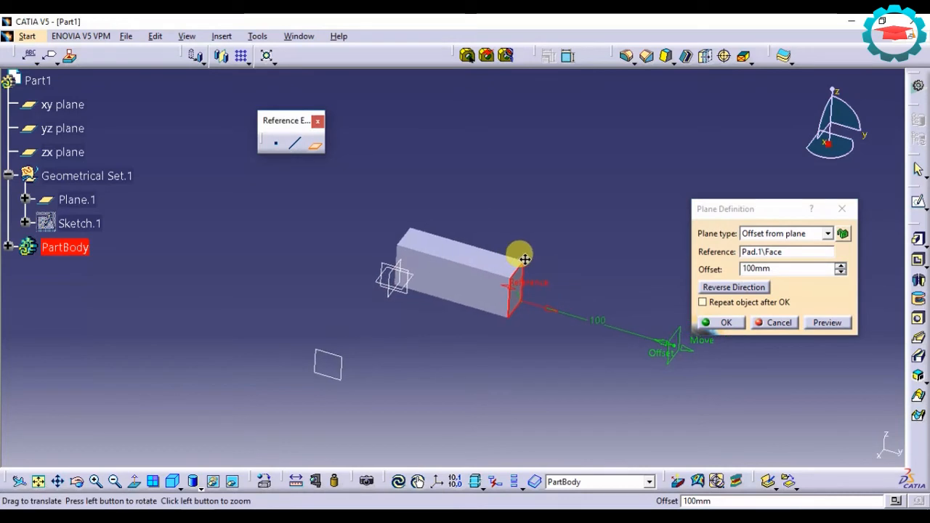
pyautogui.click(778, 243)
pyautogui.click(774, 243)
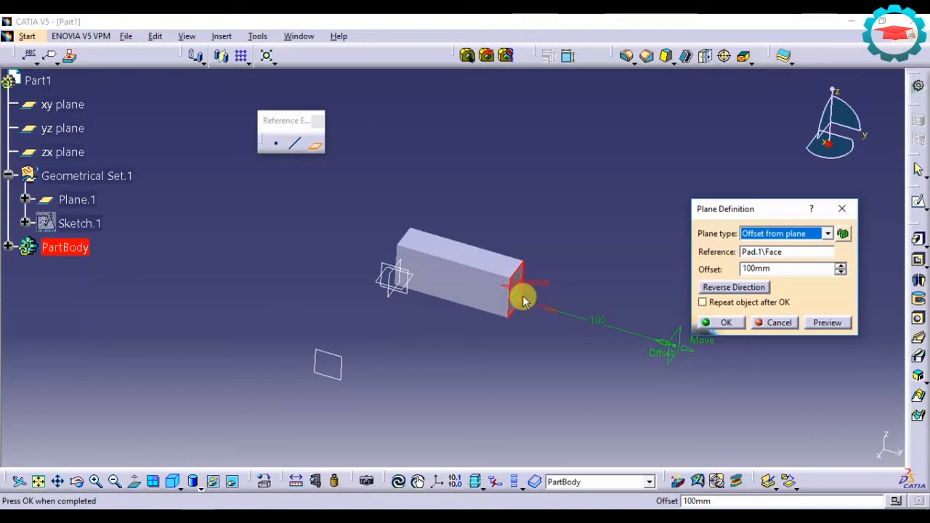
pyautogui.click(727, 323)
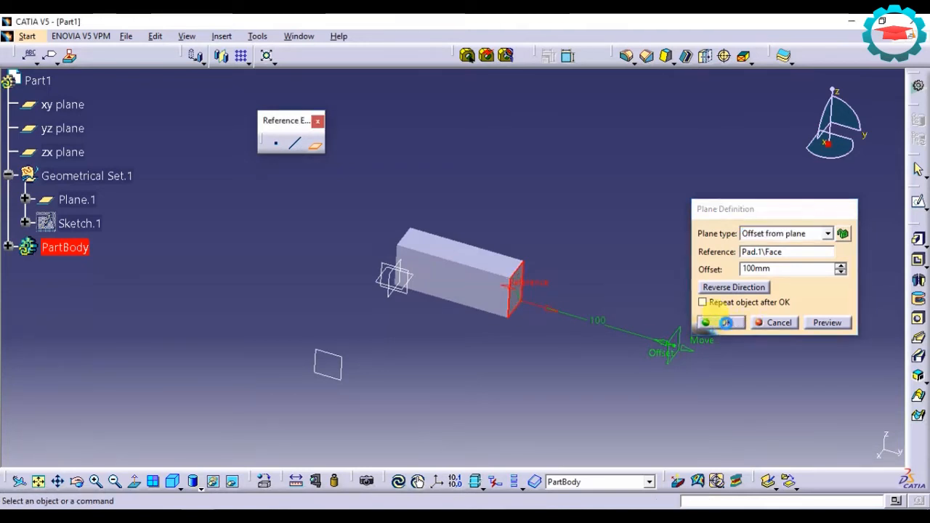
pyautogui.click(314, 143)
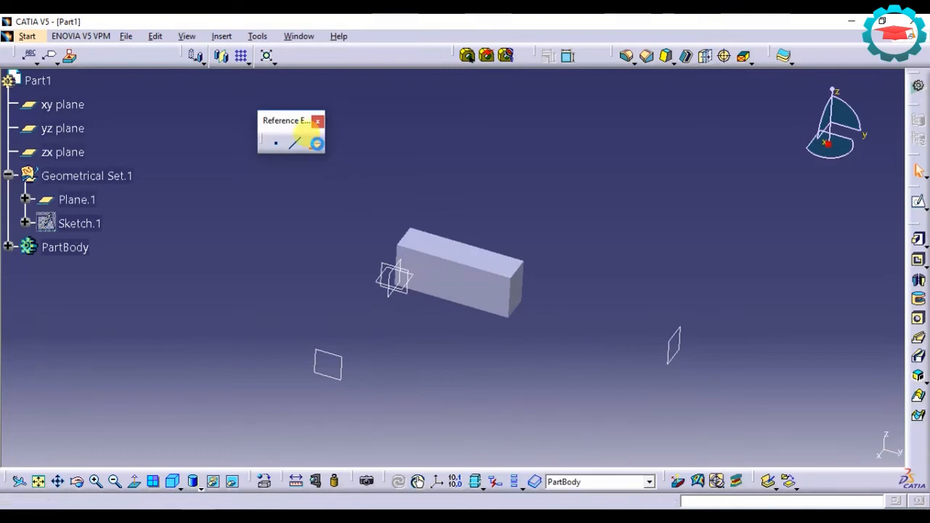
pyautogui.click(785, 233)
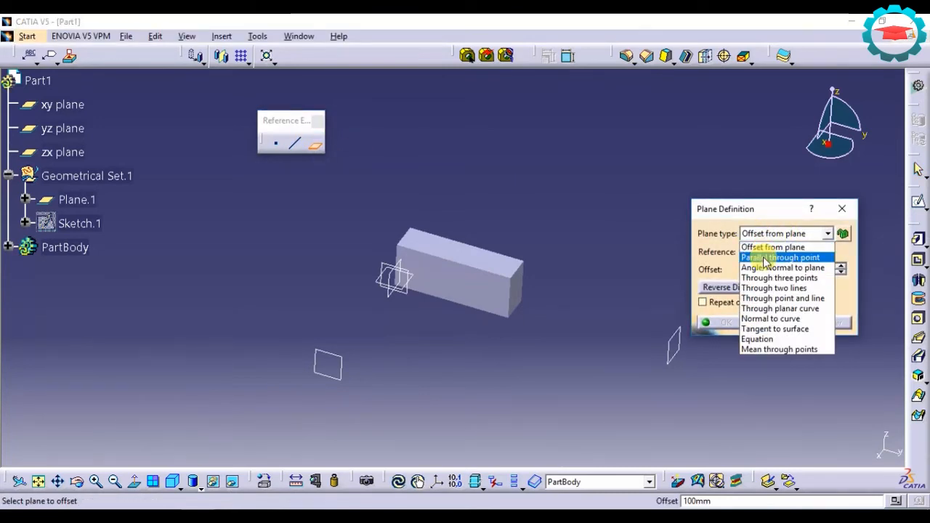
pyautogui.click(629, 205)
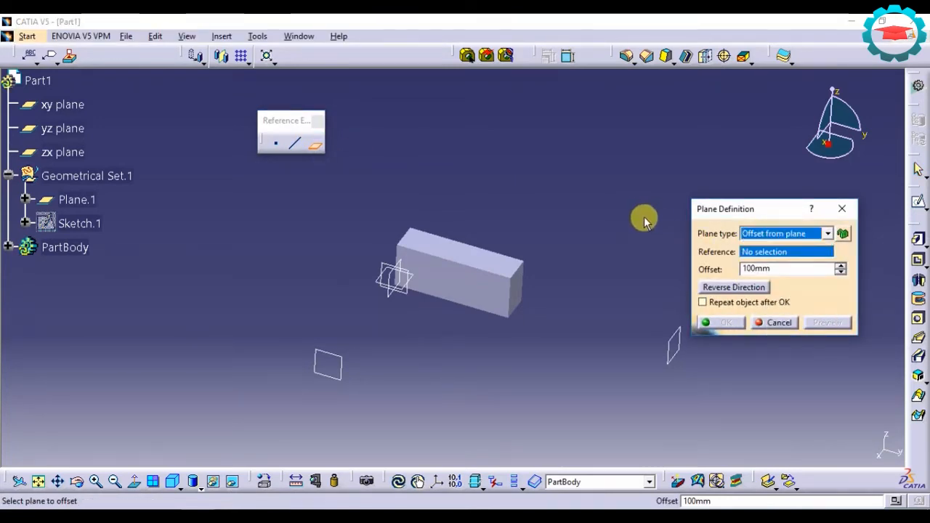
pyautogui.moveTo(629, 292); pyautogui.dragTo(394, 322, button='middle')
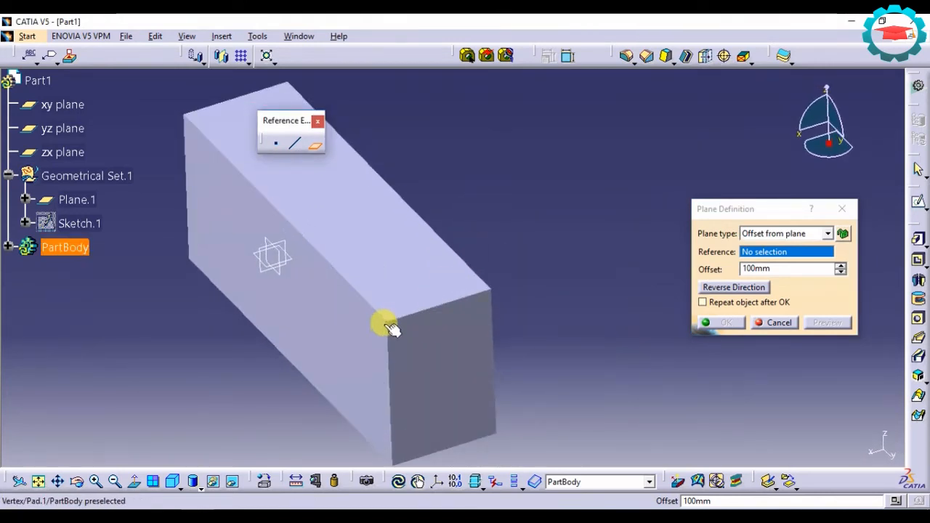
pyautogui.click(383, 322)
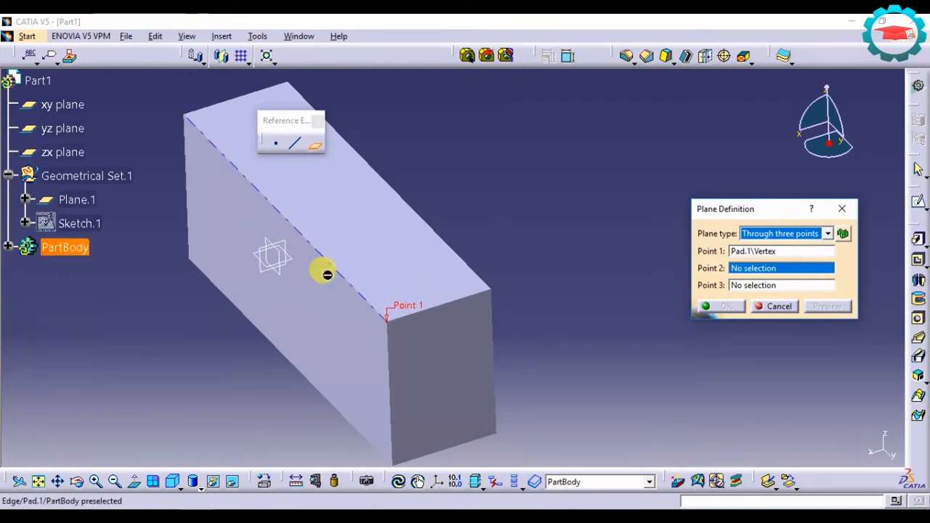
pyautogui.click(763, 233)
pyautogui.click(723, 262)
pyautogui.click(772, 305)
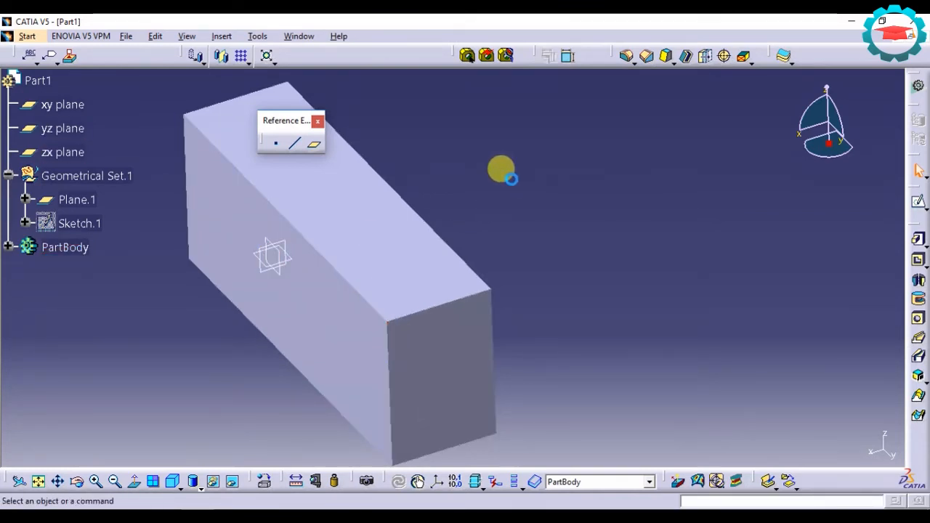
# - Create a Parallel through point plane referenced to the yz plane and passing through the block's nearest upper corner vertex
pyautogui.click(313, 144)
pyautogui.click(773, 233)
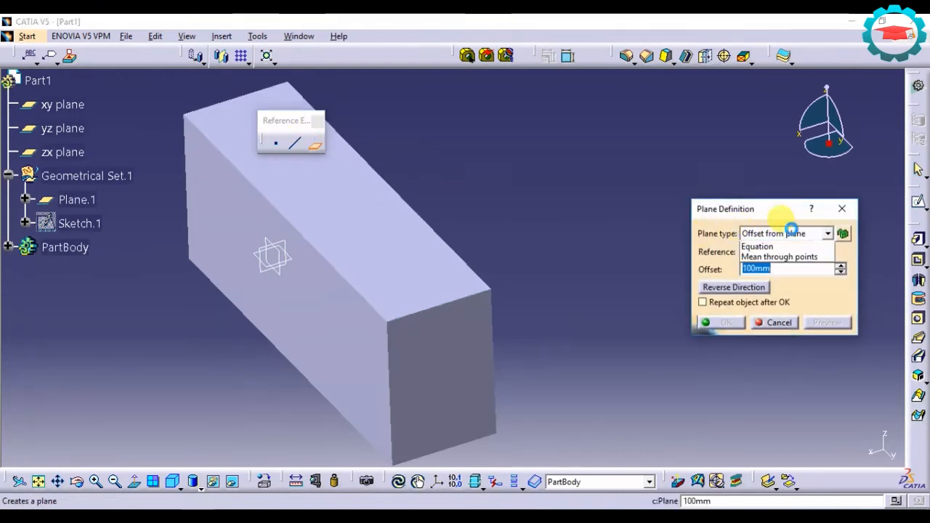
pyautogui.click(763, 262)
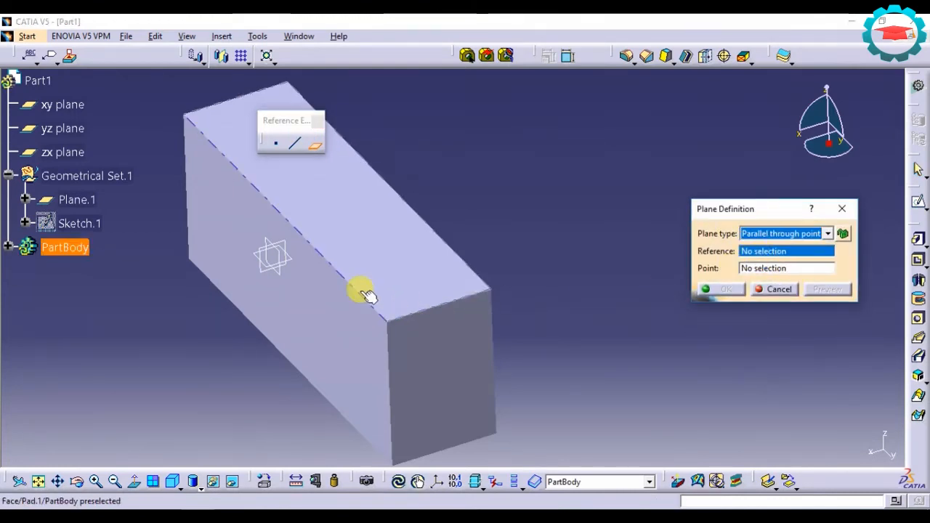
pyautogui.click(283, 261)
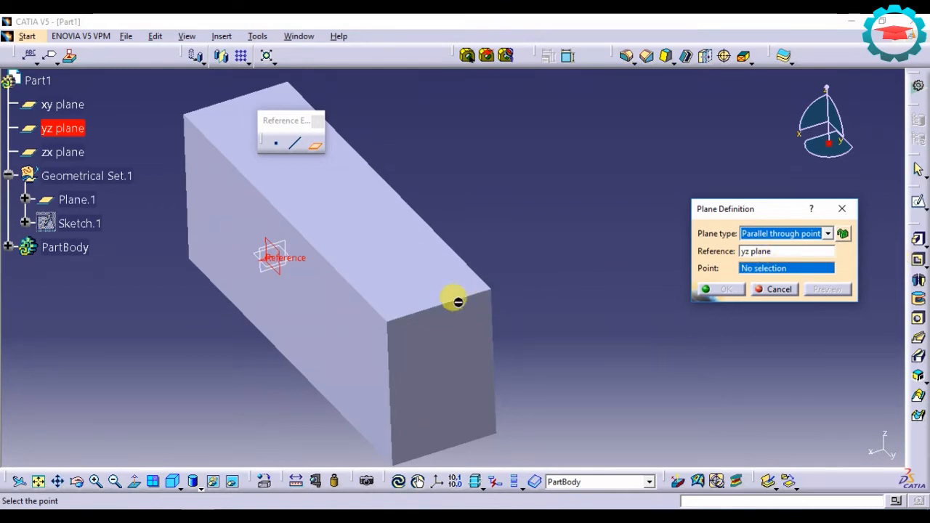
pyautogui.click(392, 324)
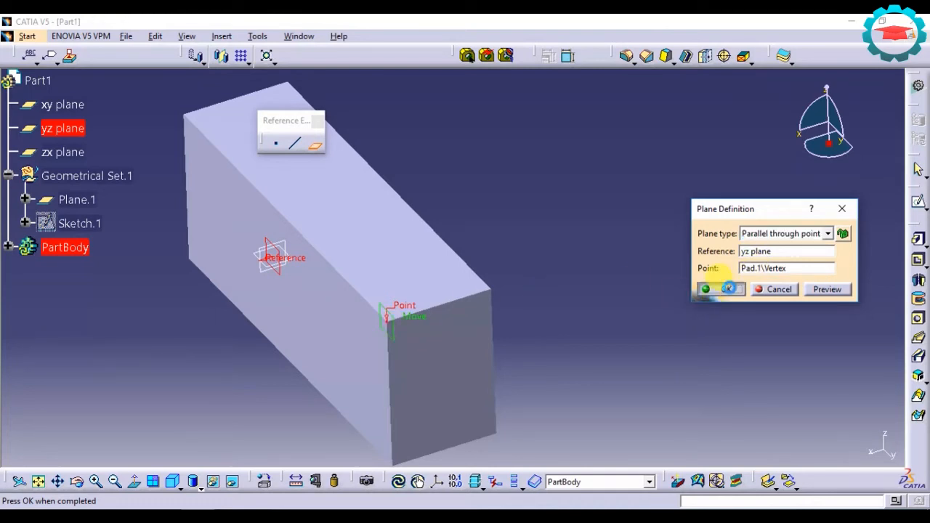
pyautogui.click(726, 289)
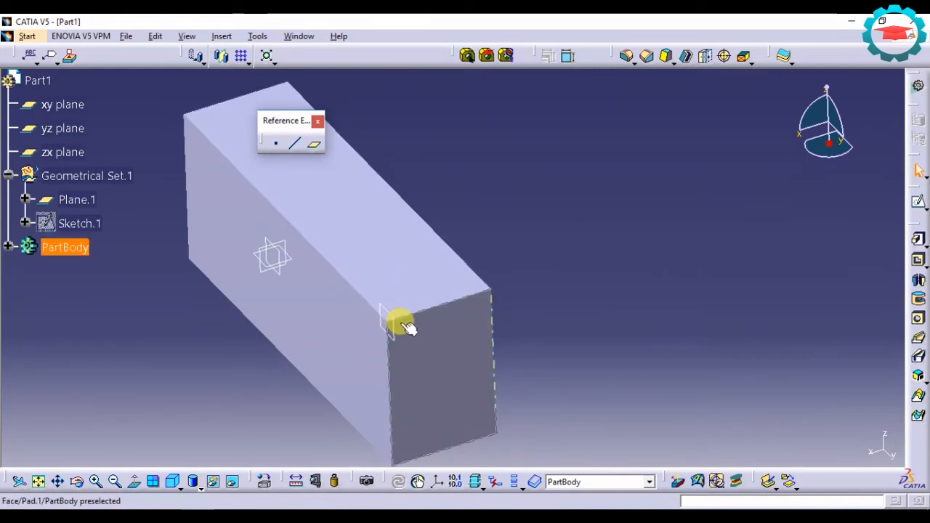
# - Define a Through two lines plane using the two long parallel edges of the block's top face
pyautogui.moveTo(367, 314); pyautogui.dragTo(466, 311, button='middle')
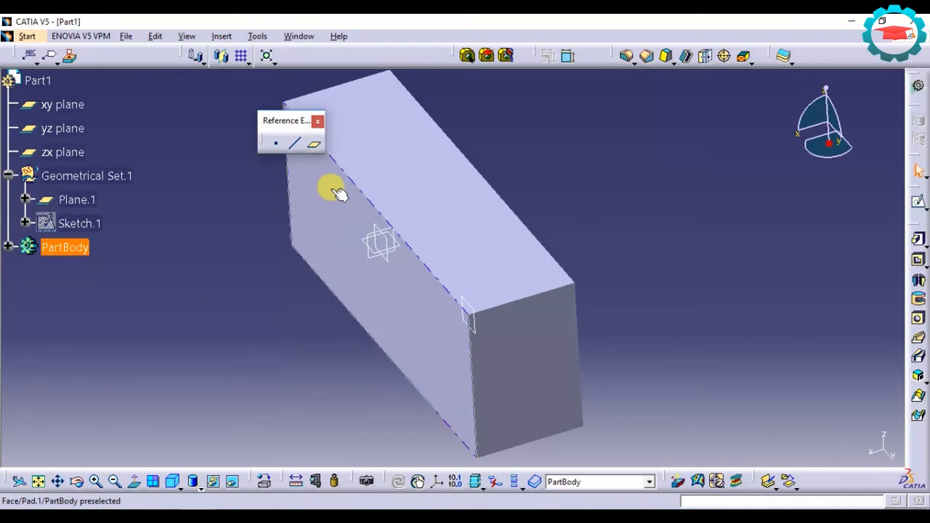
pyautogui.click(314, 144)
pyautogui.click(766, 237)
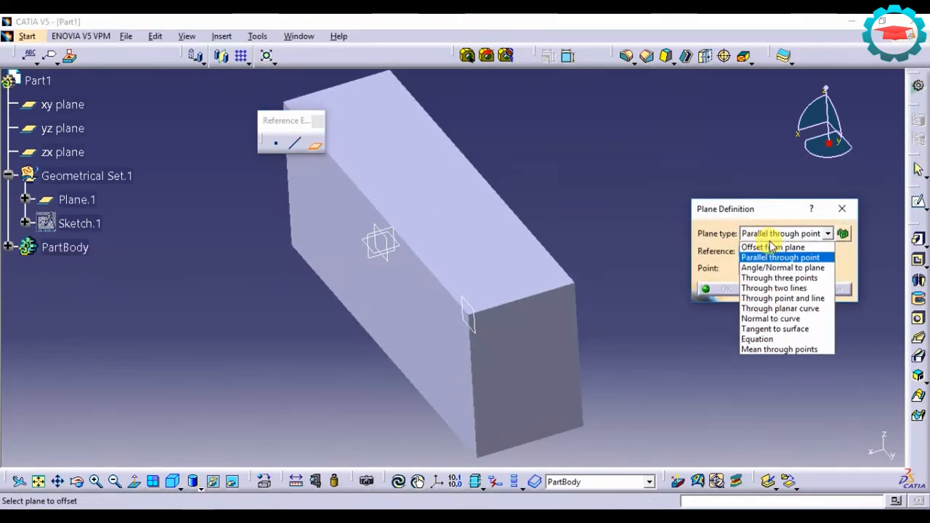
pyautogui.click(772, 288)
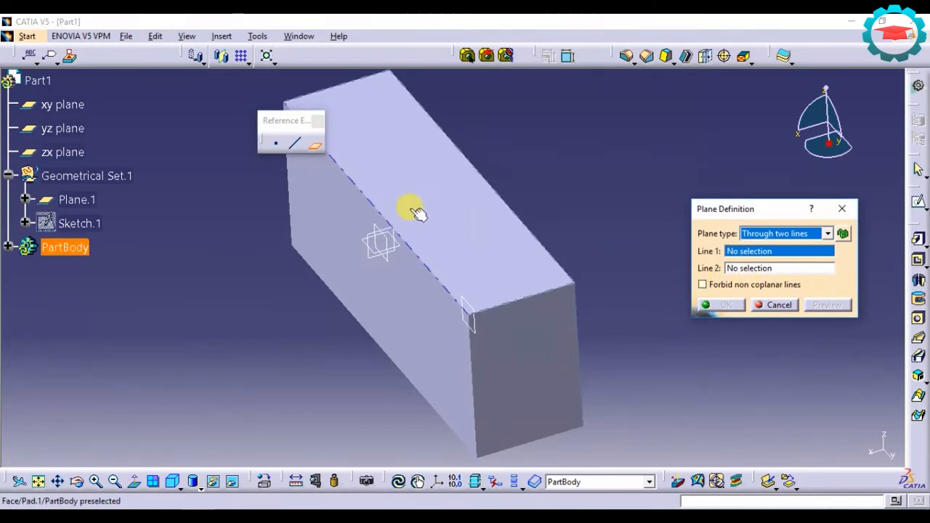
pyautogui.moveTo(385, 187)
pyautogui.mouseDown(button='middle')
pyautogui.moveTo(391, 224)
pyautogui.moveTo(394, 182)
pyautogui.mouseUp(button='middle')
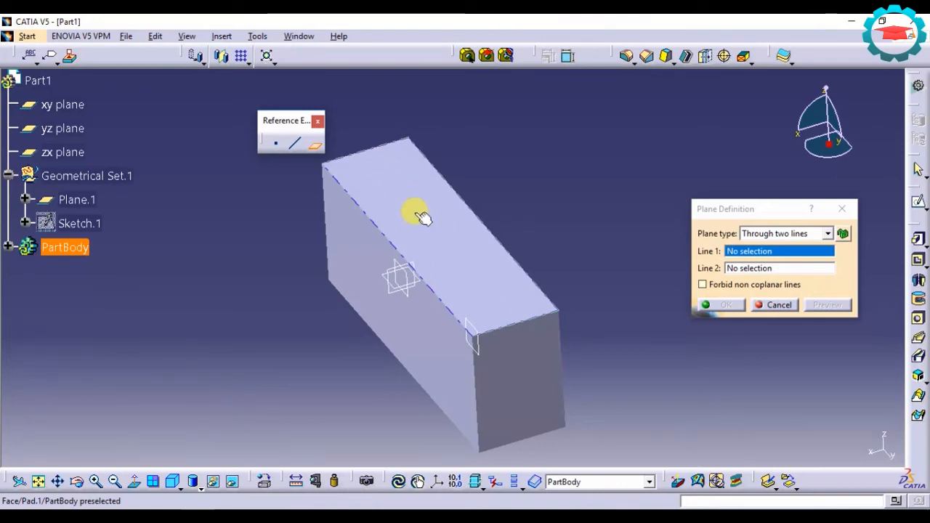
pyautogui.click(363, 209)
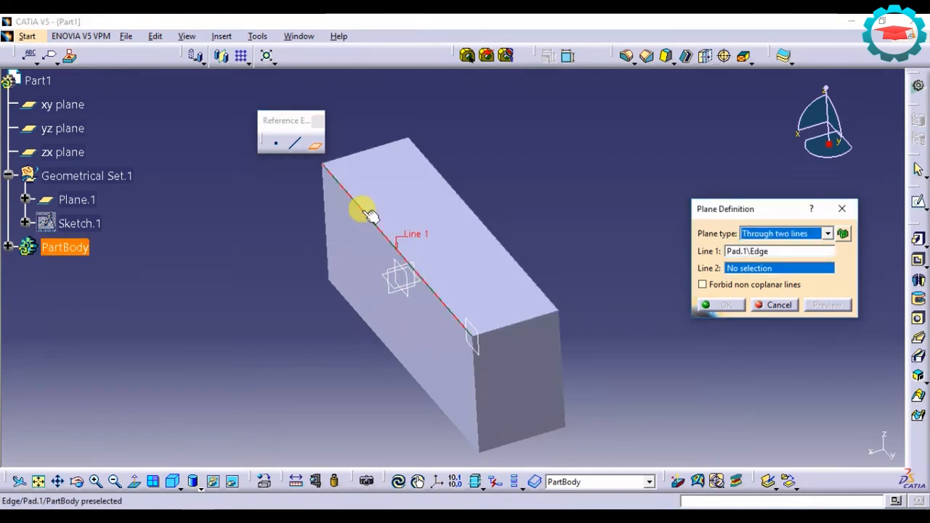
pyautogui.click(448, 183)
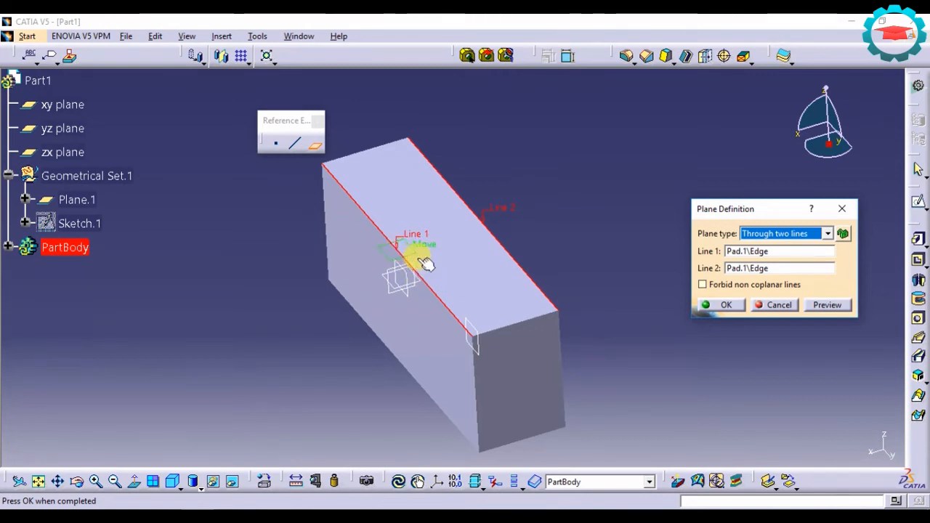
# - Change the plane type to Through three points and pick three corner vertices of the block's top face
pyautogui.click(766, 234)
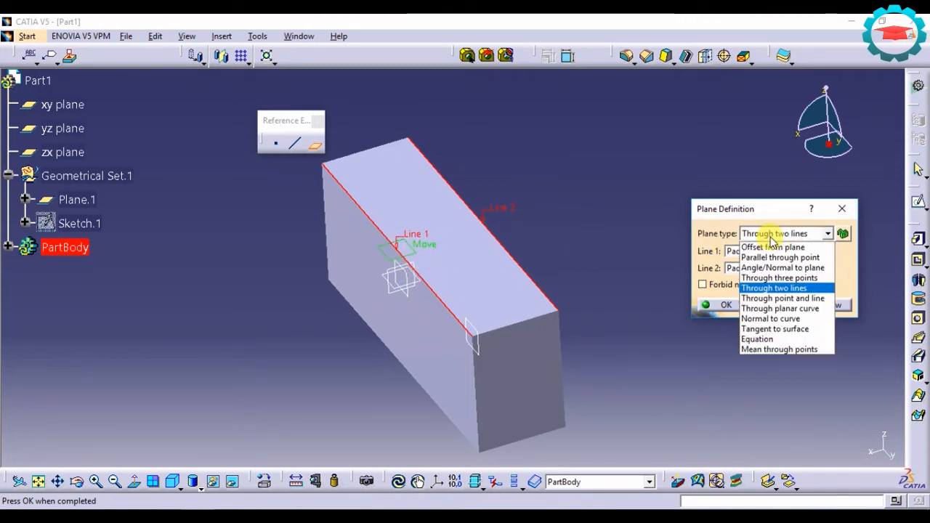
pyautogui.click(788, 280)
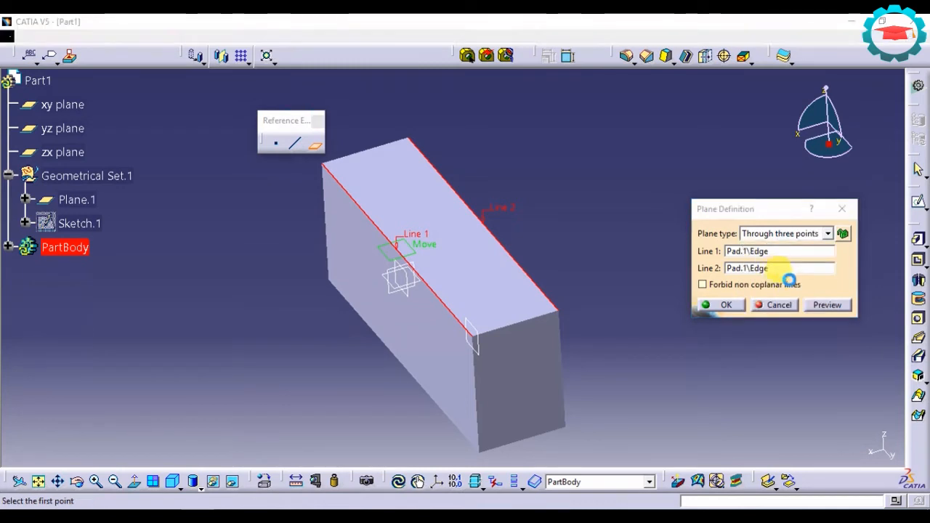
pyautogui.click(559, 312)
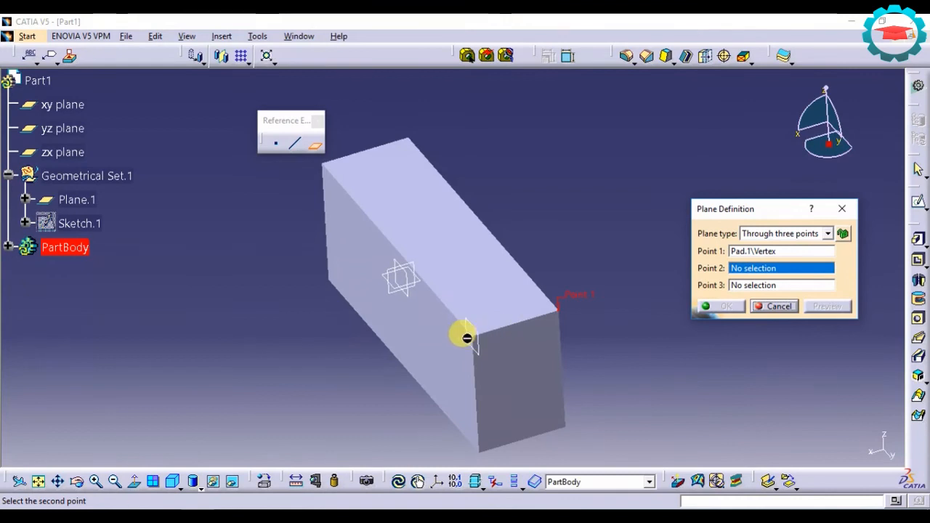
pyautogui.click(473, 335)
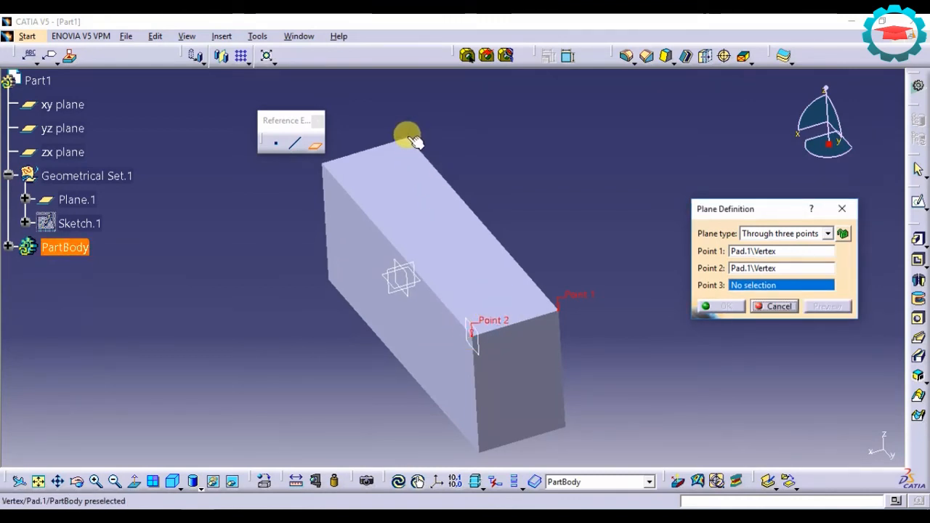
pyautogui.click(411, 147)
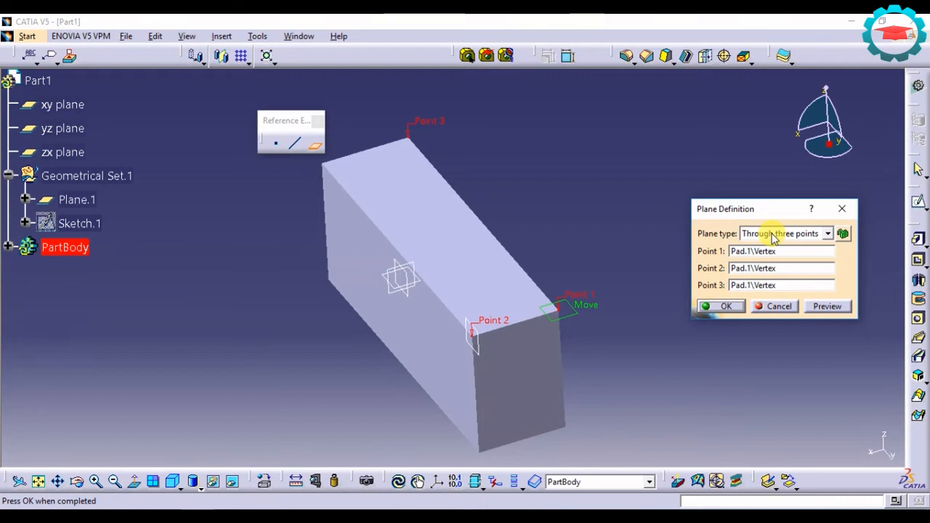
# - Create a Normal to curve plane on the block's front long upper edge, passing through that edge's vertex at the positive y end
pyautogui.click(775, 235)
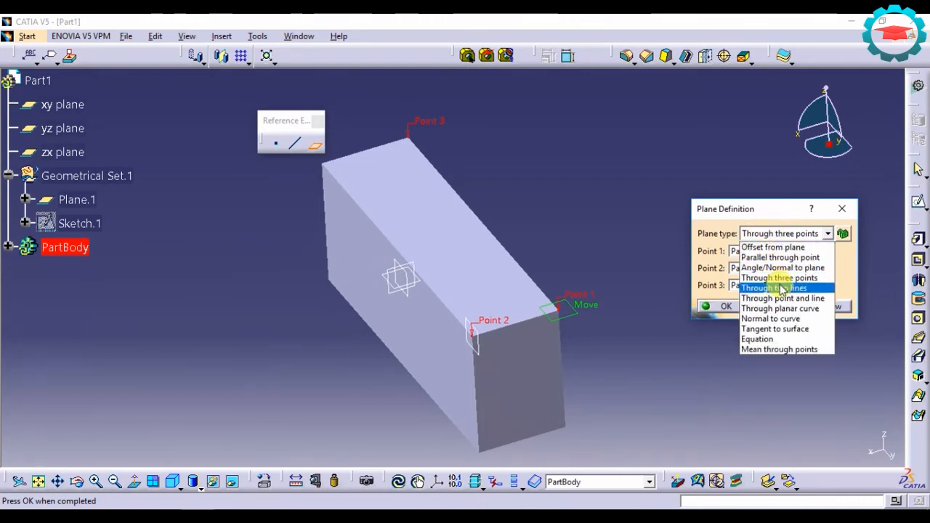
pyautogui.click(792, 320)
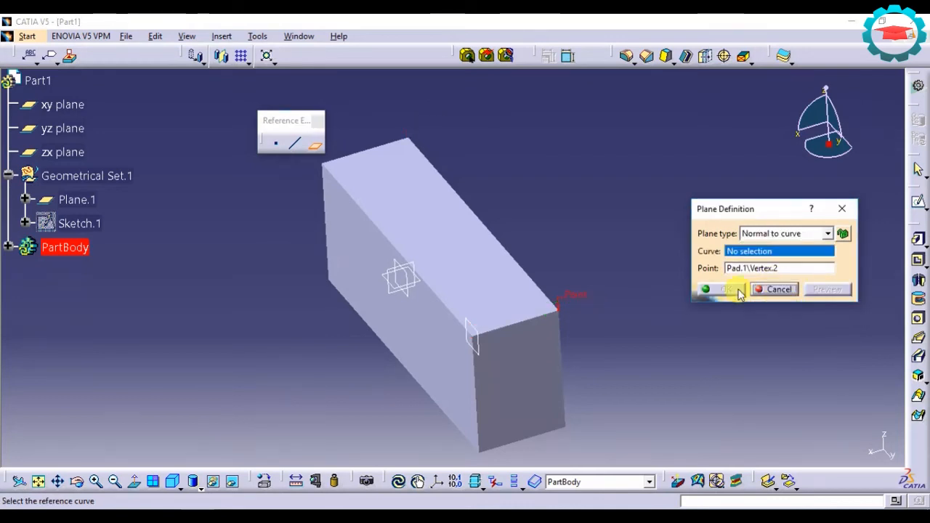
pyautogui.moveTo(422, 291); pyautogui.dragTo(456, 259, button='middle')
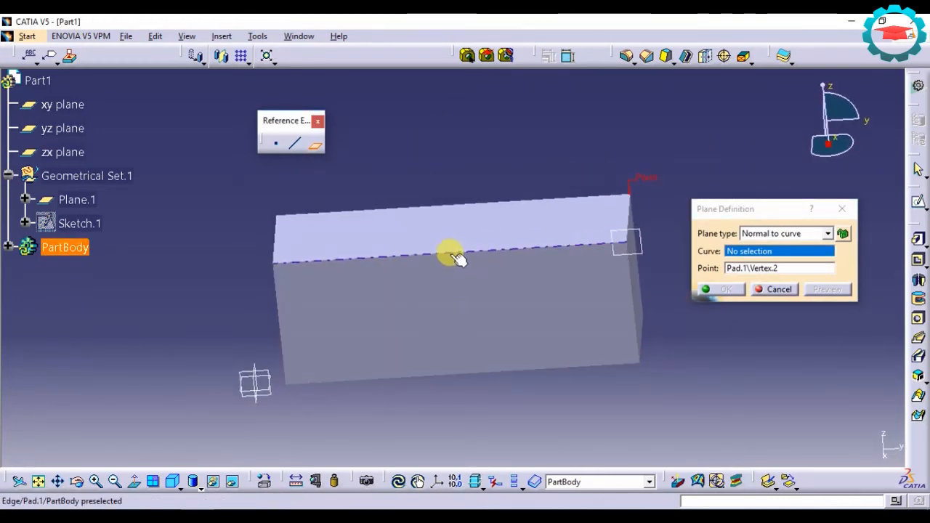
pyautogui.click(392, 260)
pyautogui.moveTo(485, 248); pyautogui.dragTo(446, 270, button='middle')
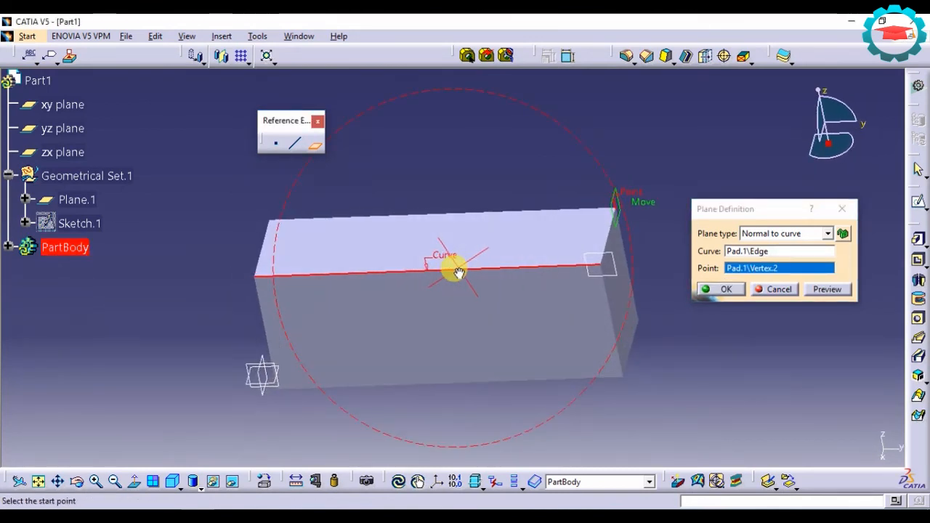
pyautogui.click(743, 269)
pyautogui.rightClick(738, 270)
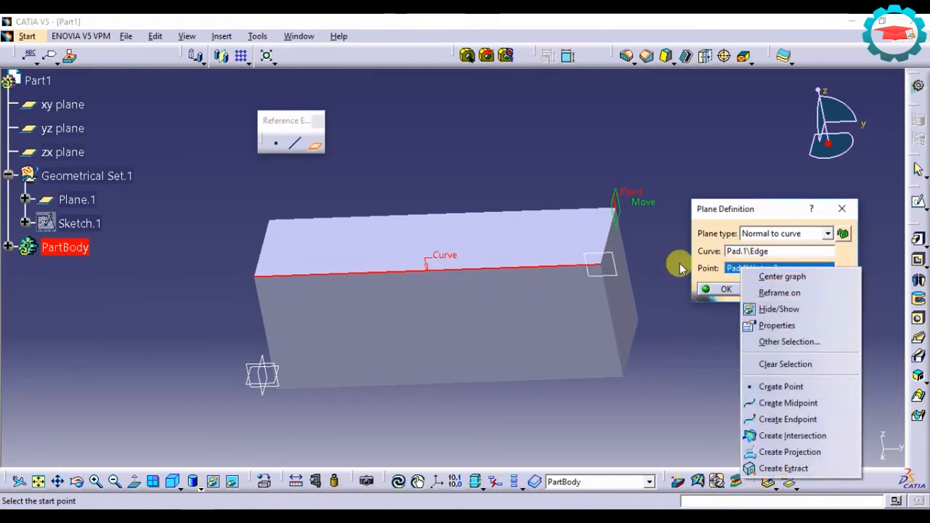
pyautogui.click(598, 264)
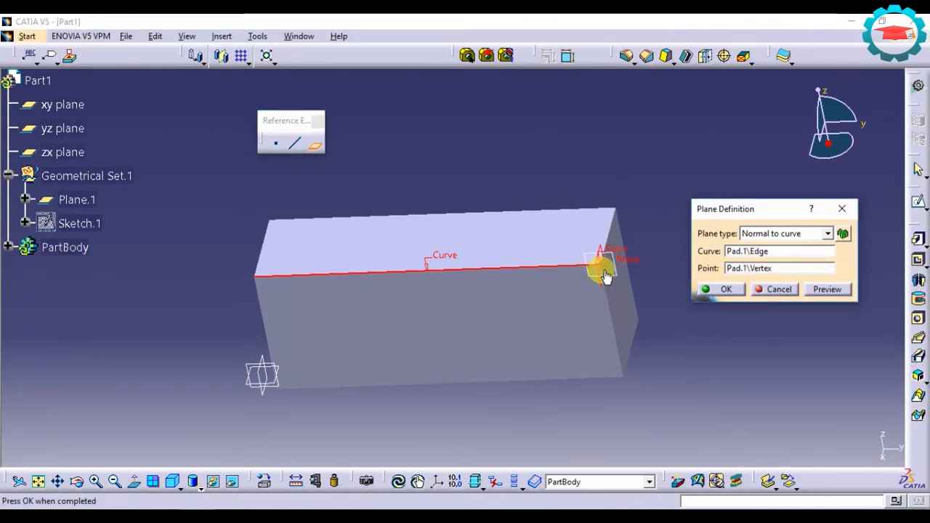
pyautogui.moveTo(600, 268); pyautogui.dragTo(585, 203, button='middle')
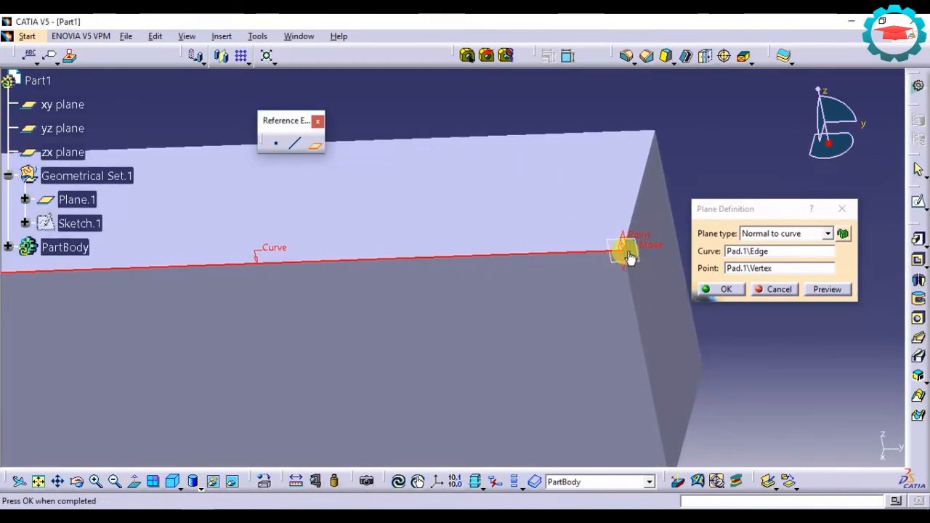
pyautogui.moveTo(201, 274); pyautogui.dragTo(434, 255, button='middle')
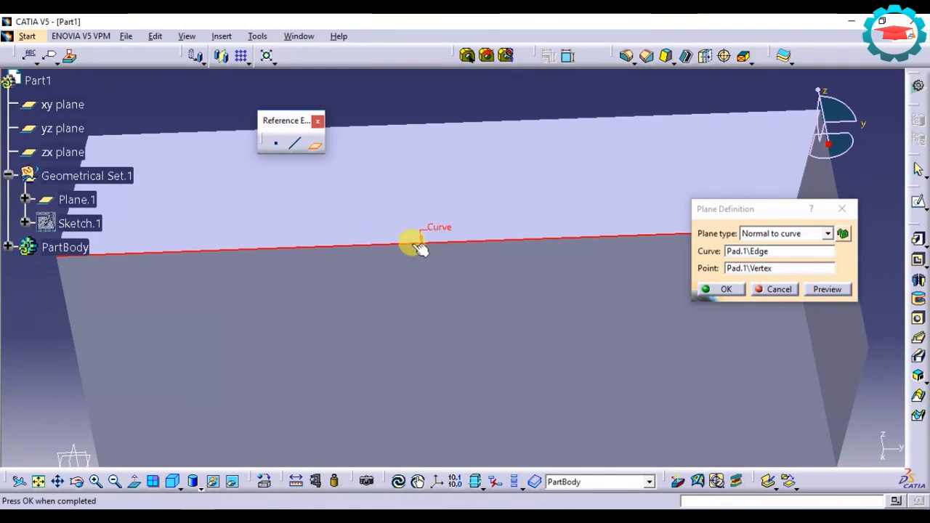
pyautogui.moveTo(484, 254); pyautogui.dragTo(315, 253, button='middle')
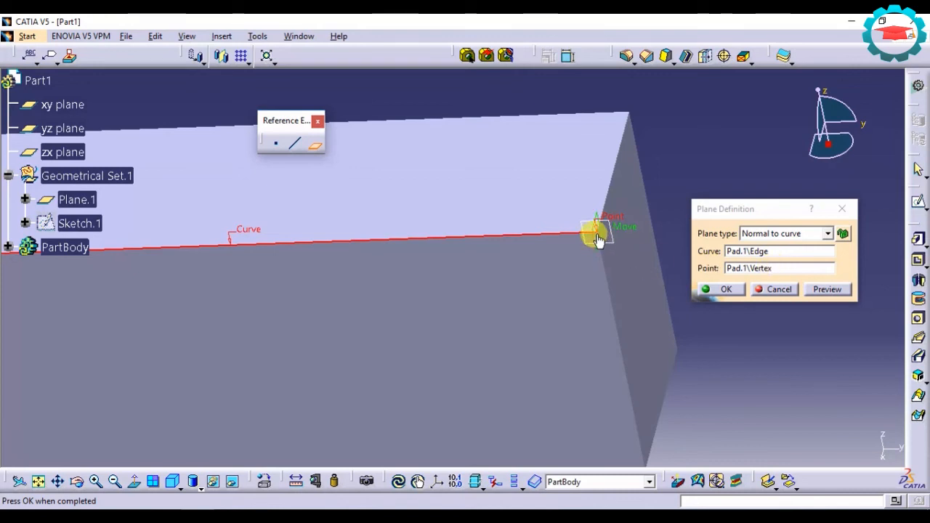
pyautogui.click(727, 290)
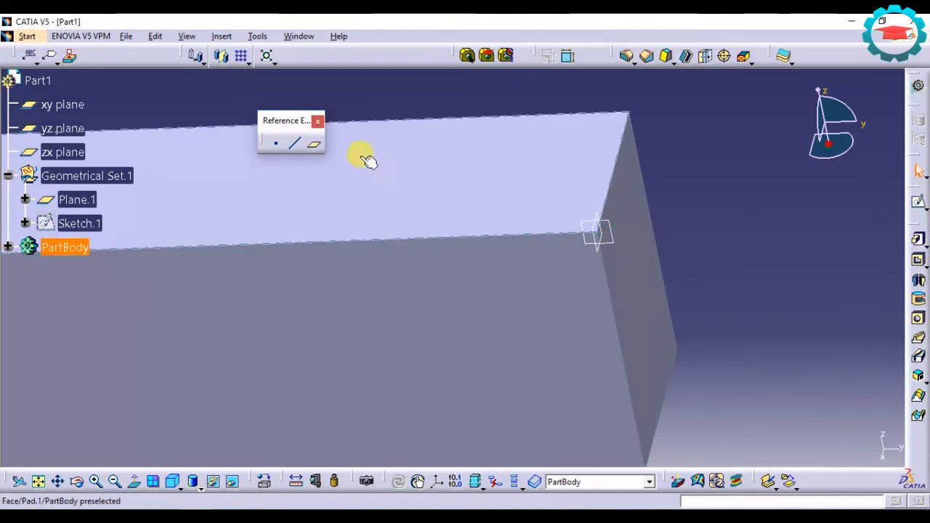
# - Try a Through point and line plane using the rear upper corner at the positive y end and the long upper edge meeting it
pyautogui.click(313, 148)
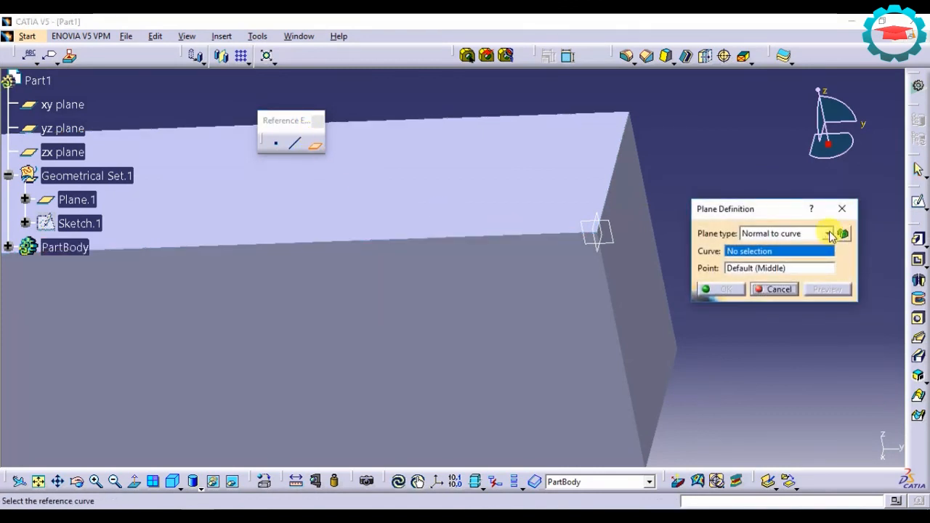
pyautogui.click(827, 233)
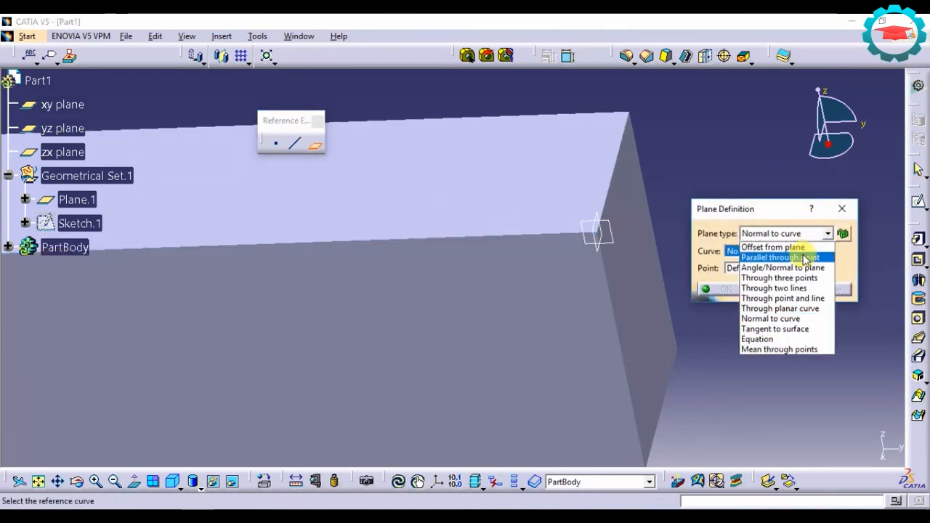
pyautogui.click(774, 298)
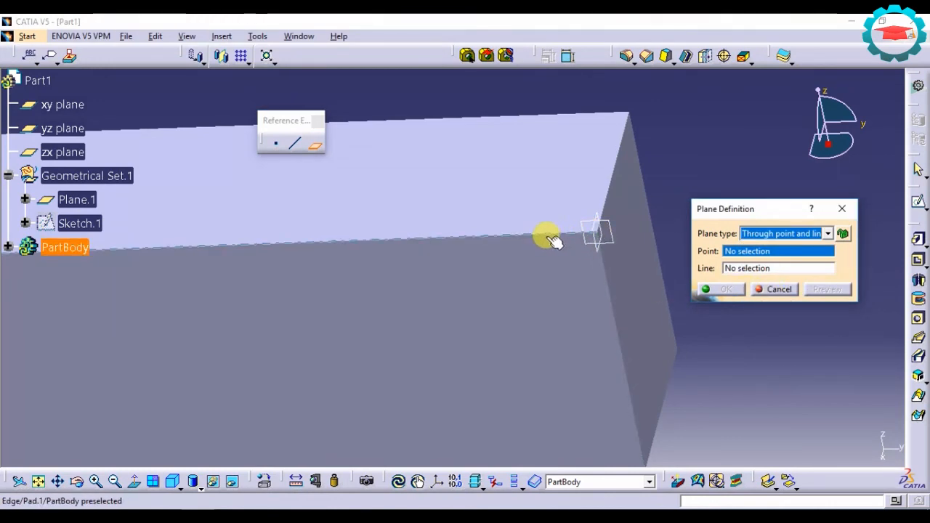
pyautogui.click(632, 114)
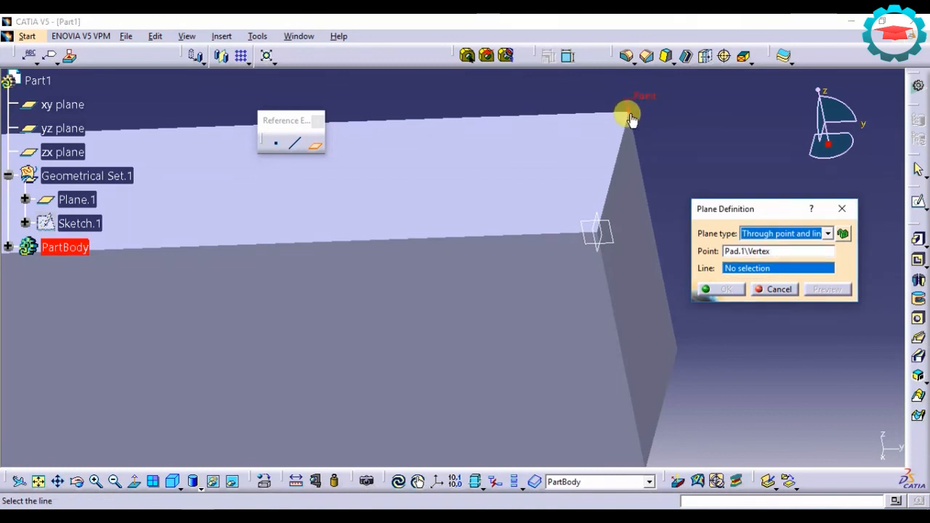
pyautogui.click(590, 115)
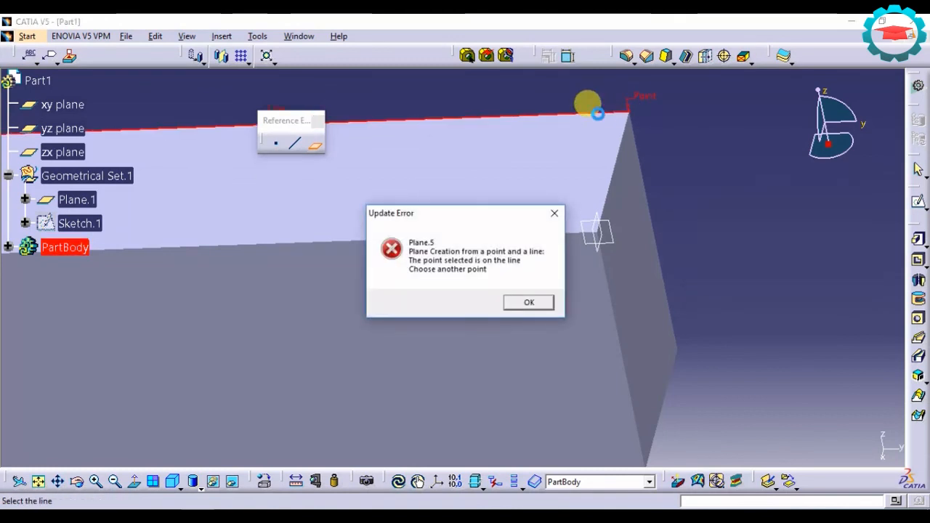
pyautogui.click(528, 304)
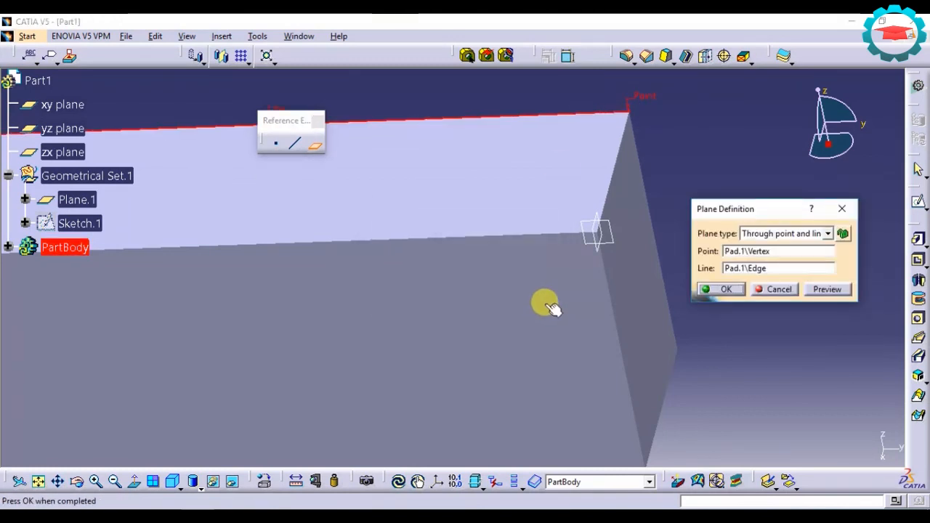
# - Redefine the plane's line, trying the rear vertical edge of the positive y end face before choosing its front vertical edge
pyautogui.click(756, 268)
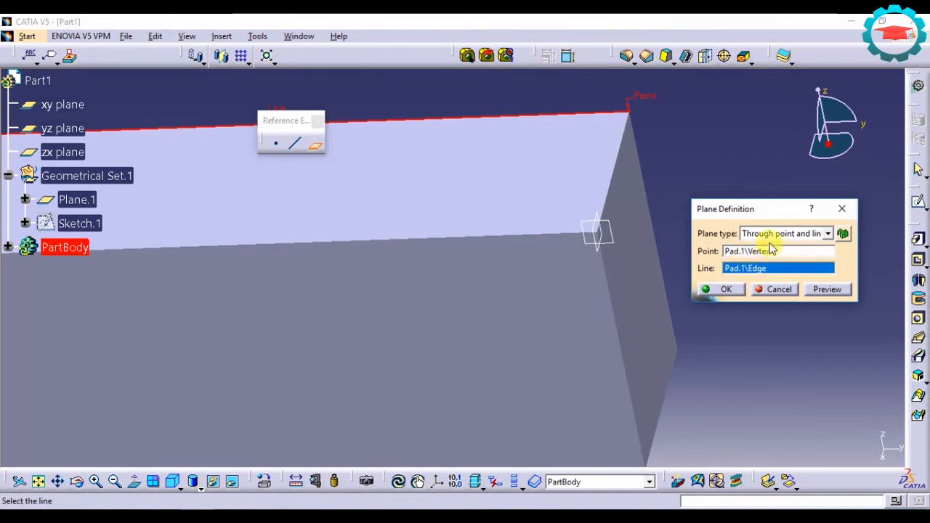
pyautogui.click(627, 130)
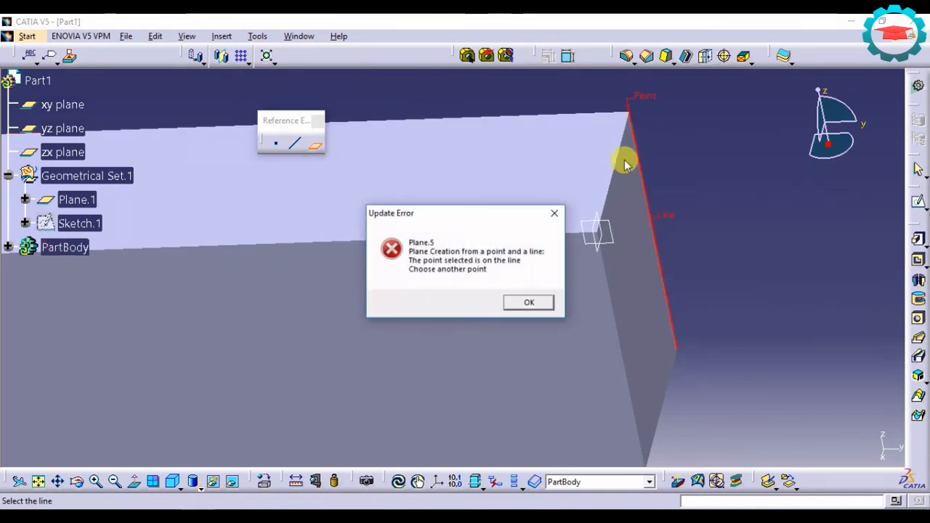
pyautogui.click(529, 304)
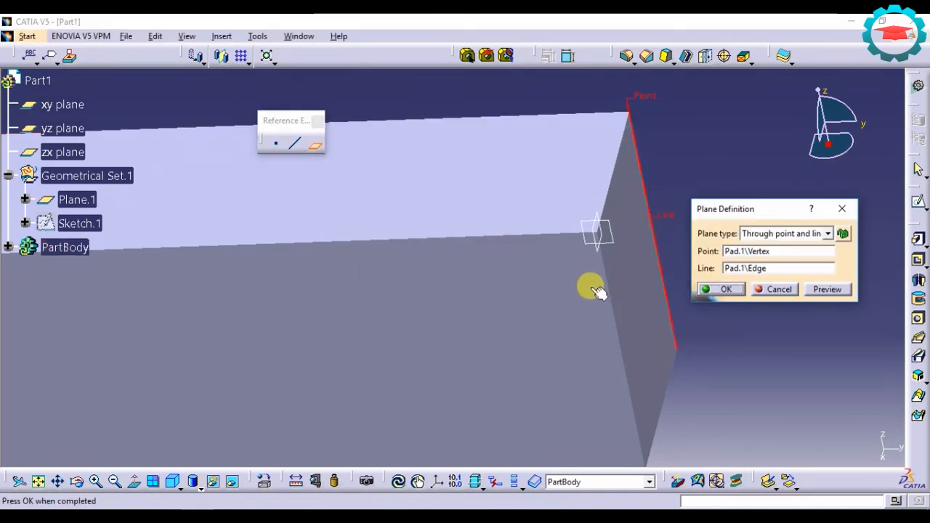
pyautogui.click(741, 271)
pyautogui.click(607, 284)
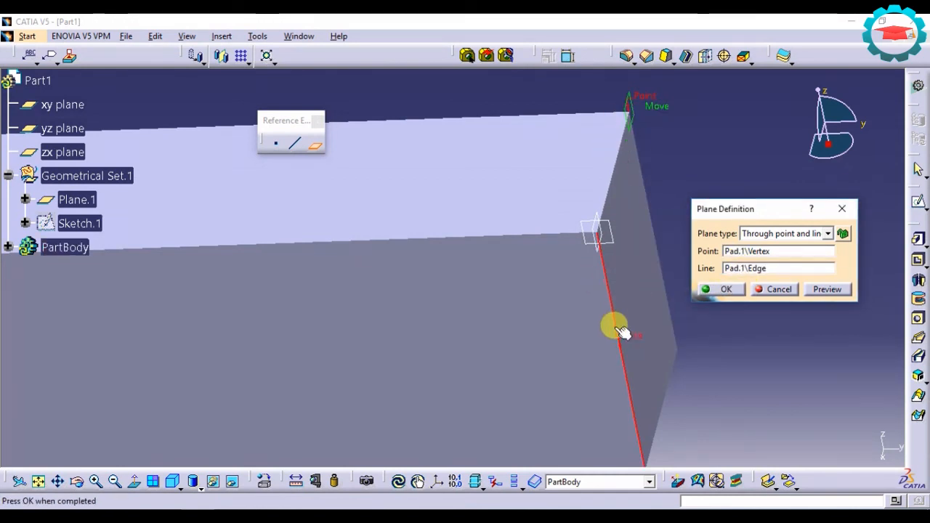
pyautogui.moveTo(627, 224); pyautogui.dragTo(622, 245, button='middle')
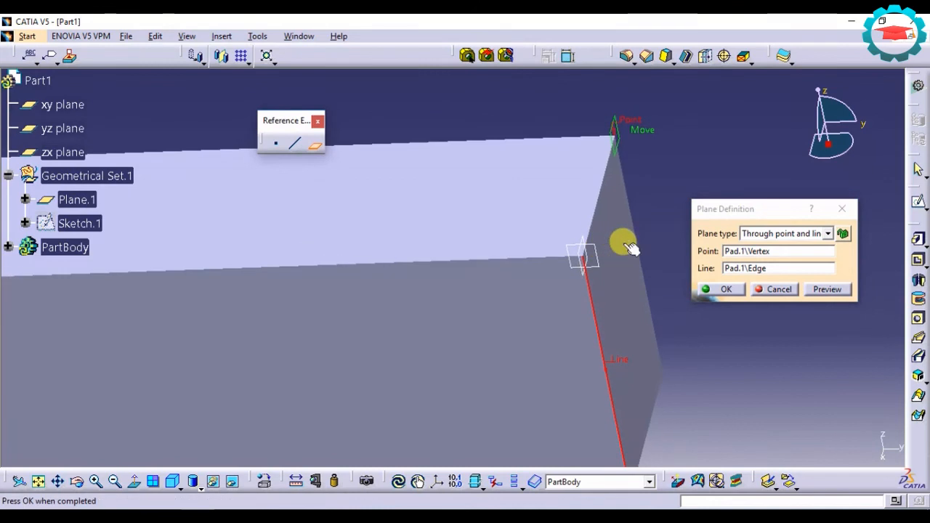
# - Change the plane's point to the front upper corner at the block's opposite end and reselect the front vertical edge at the positive y end
pyautogui.click(752, 258)
pyautogui.moveTo(450, 255); pyautogui.dragTo(424, 218, button='middle')
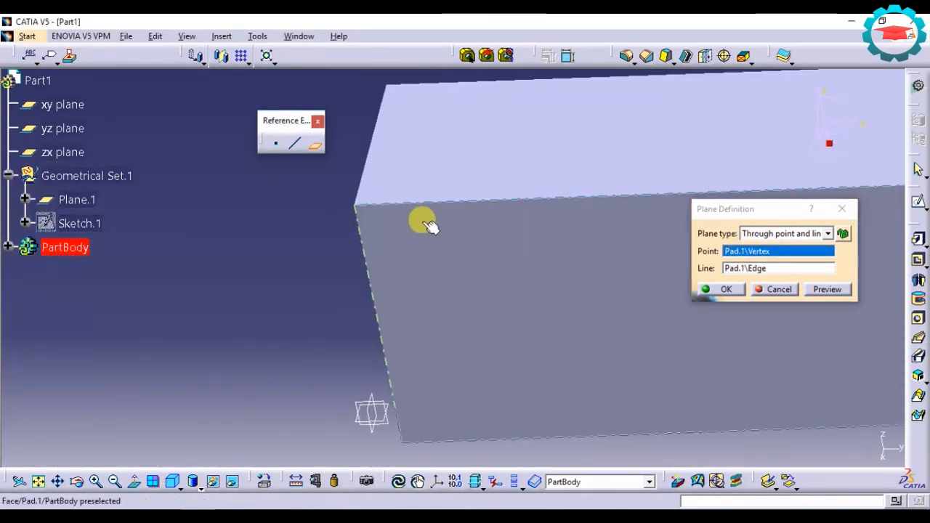
pyautogui.click(361, 210)
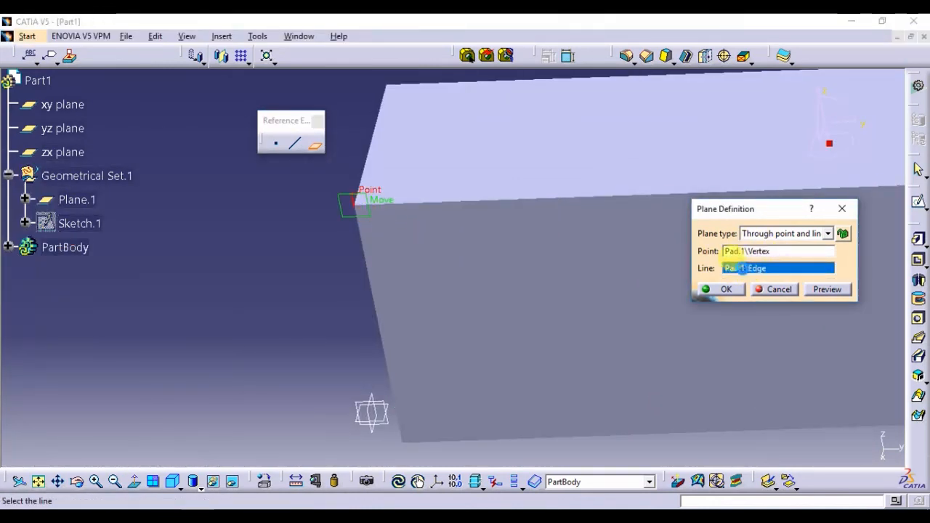
pyautogui.moveTo(559, 283); pyautogui.dragTo(668, 240, button='middle')
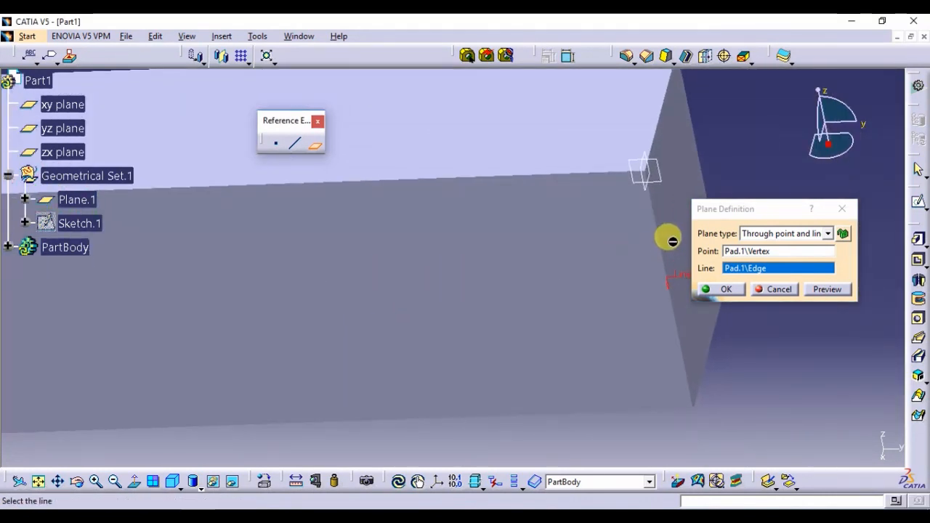
pyautogui.click(657, 233)
pyautogui.moveTo(485, 276); pyautogui.dragTo(347, 300, button='middle')
pyautogui.moveTo(196, 253); pyautogui.dragTo(352, 250, button='middle')
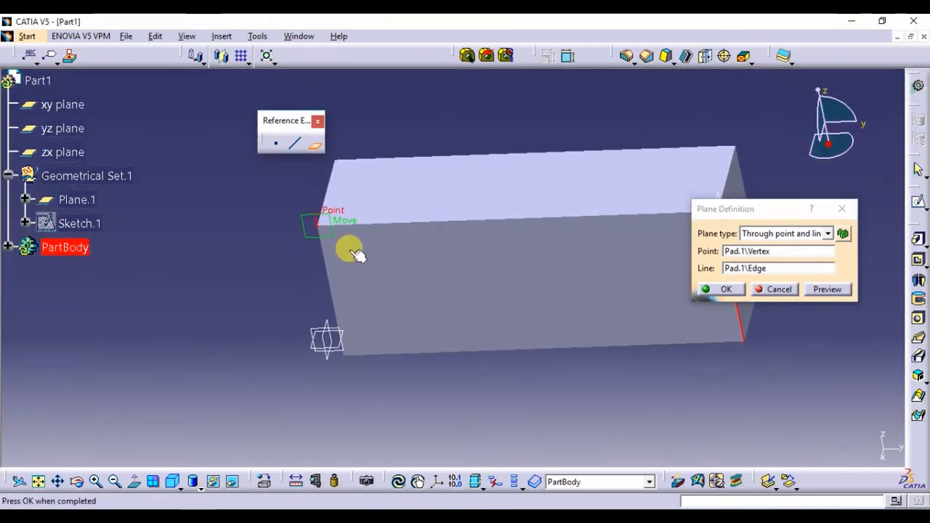